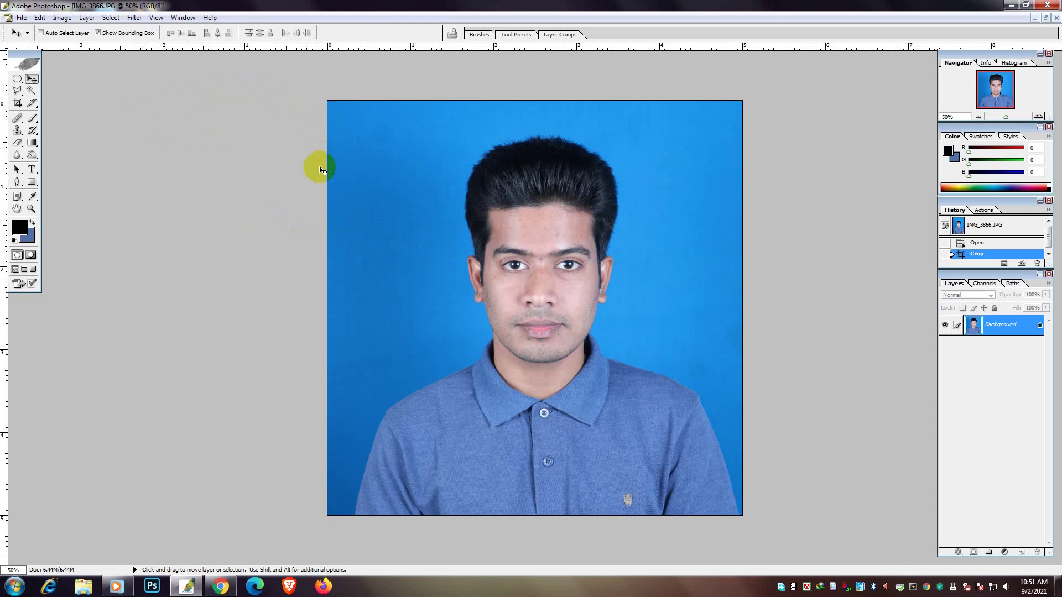
Step: Open the Photo-Toolbox SkinFiner filter on the portrait and show the before and after versions side by side
{"action": "left_click", "coordinate": [134, 18]}
{"action": "mouse_move", "coordinate": [58, 21]}
{"action": "mouse_move", "coordinate": [155, 21]}
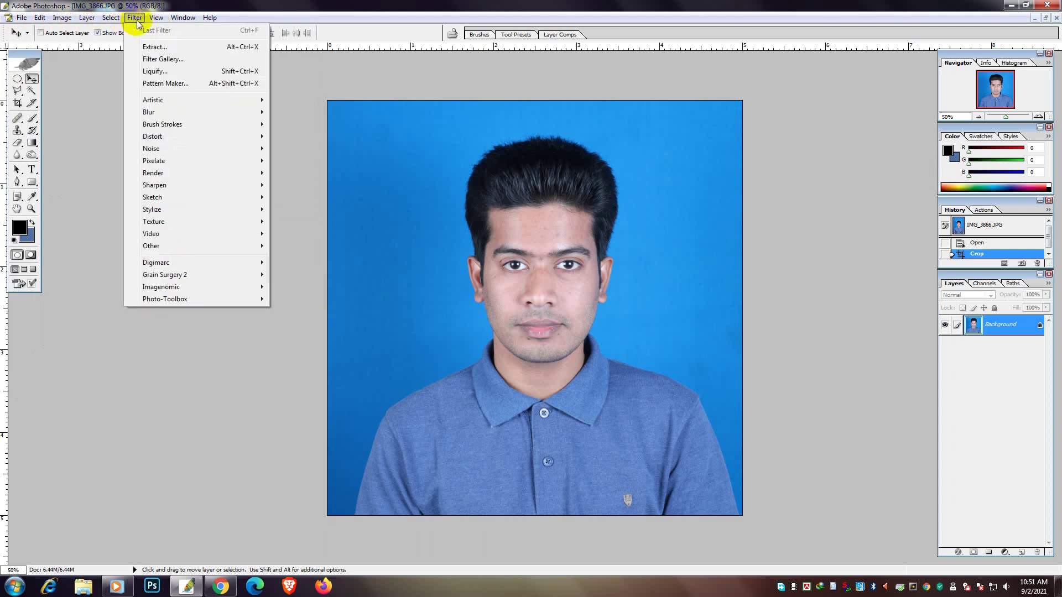
{"action": "mouse_move", "coordinate": [159, 302]}
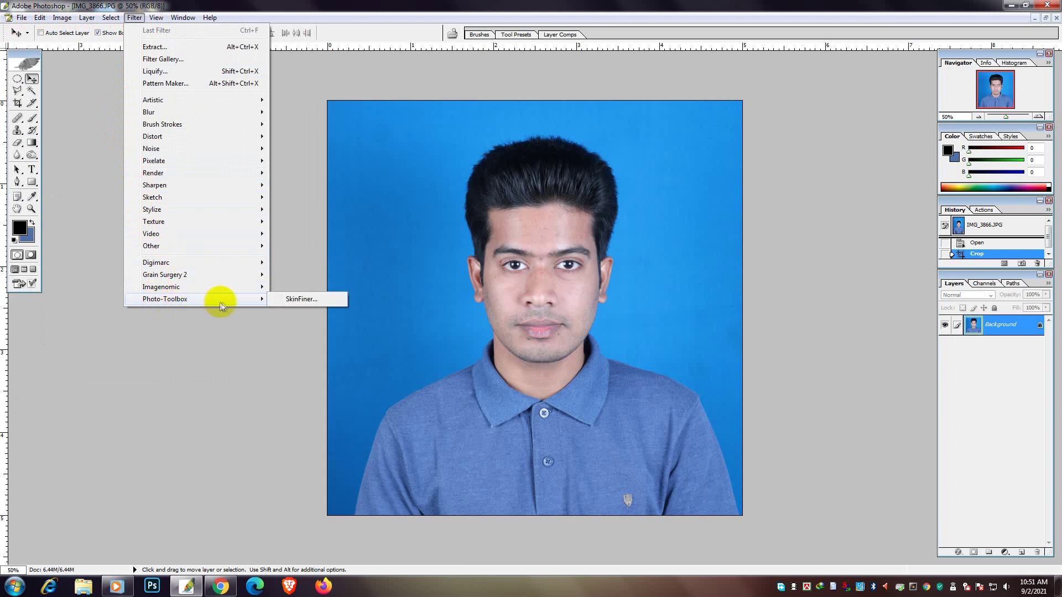
{"action": "left_click", "coordinate": [311, 300]}
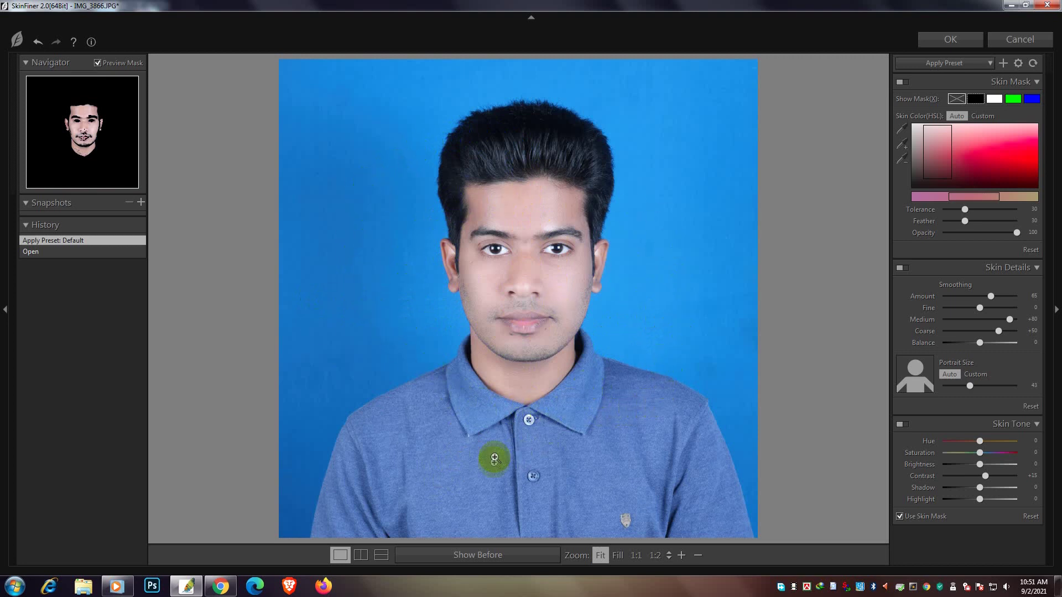
{"action": "left_click", "coordinate": [362, 558]}
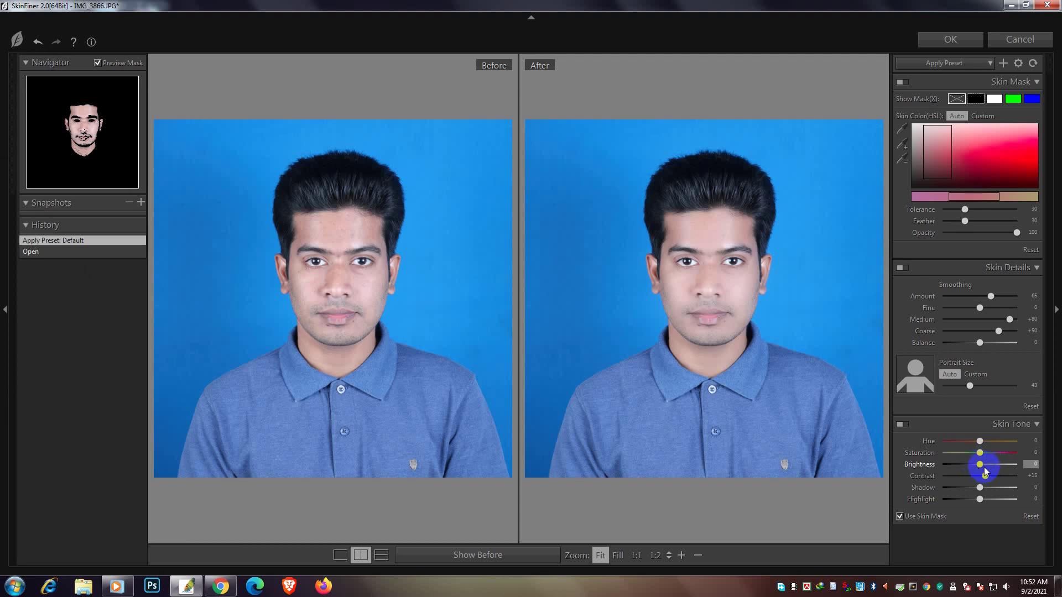
Step: Set the skin tone to Brightness +44, Contrast +27, Shadow -20 and Highlight -9
{"action": "left_click_drag", "start_coordinate": [999, 463], "coordinate": [977, 500]}
{"action": "left_click", "coordinate": [979, 488]}
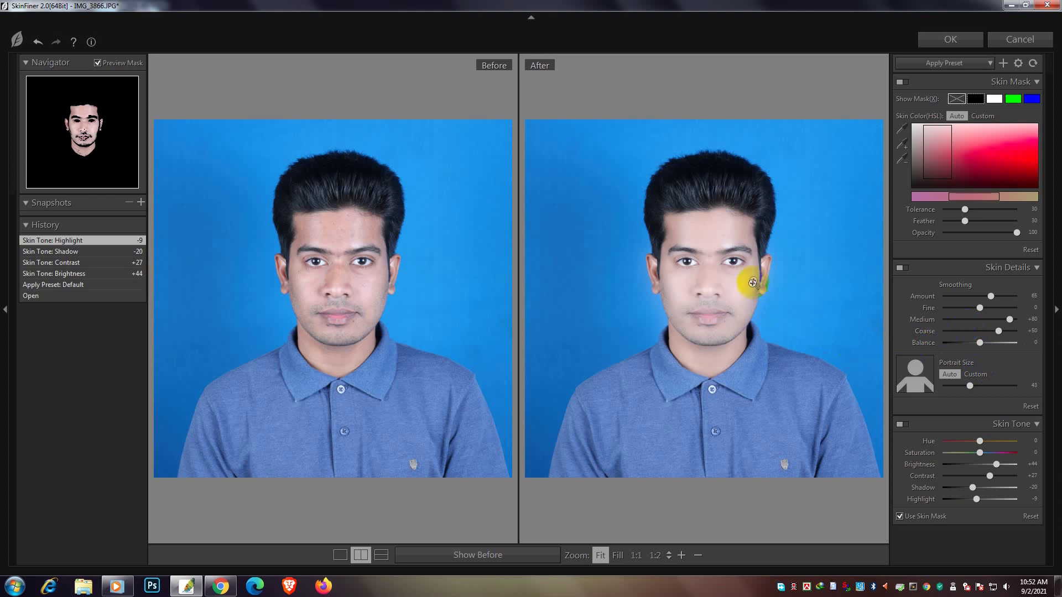
Step: Set the skin smoothing to Amount 21, Fine -45, Medium -9, Coarse -48 and Balance +59 at 1:1 zoom
{"action": "left_click", "coordinate": [327, 283]}
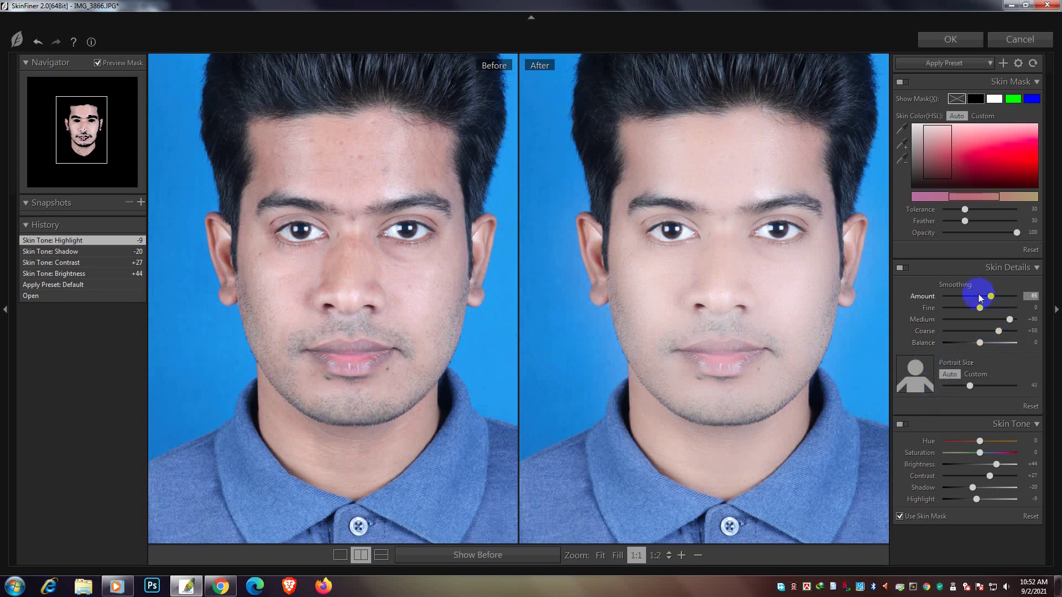
{"action": "left_click_drag", "start_coordinate": [991, 297], "coordinate": [958, 297]}
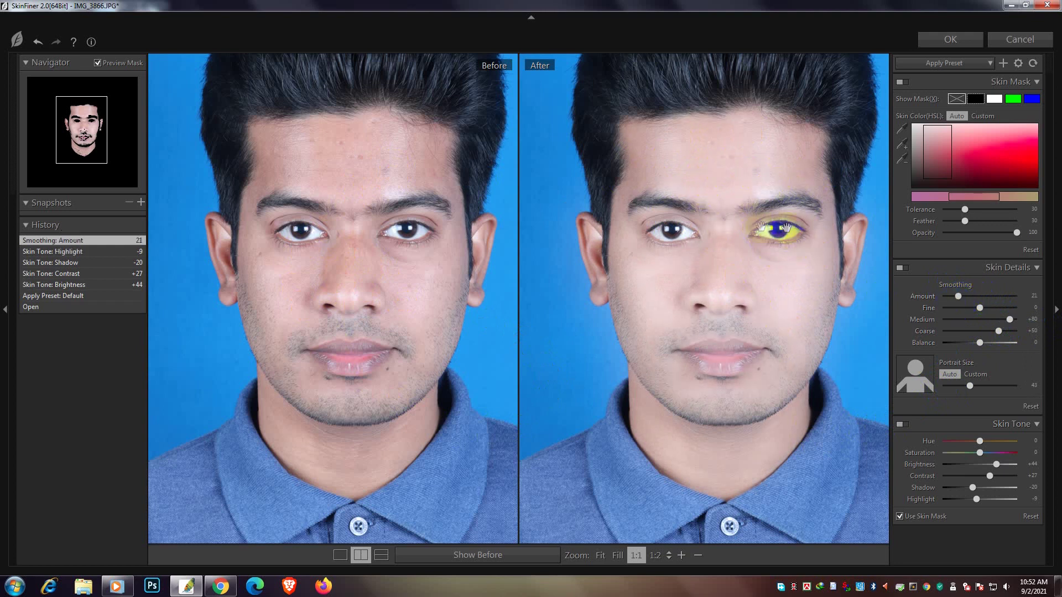
{"action": "left_click_drag", "start_coordinate": [979, 308], "coordinate": [946, 316]}
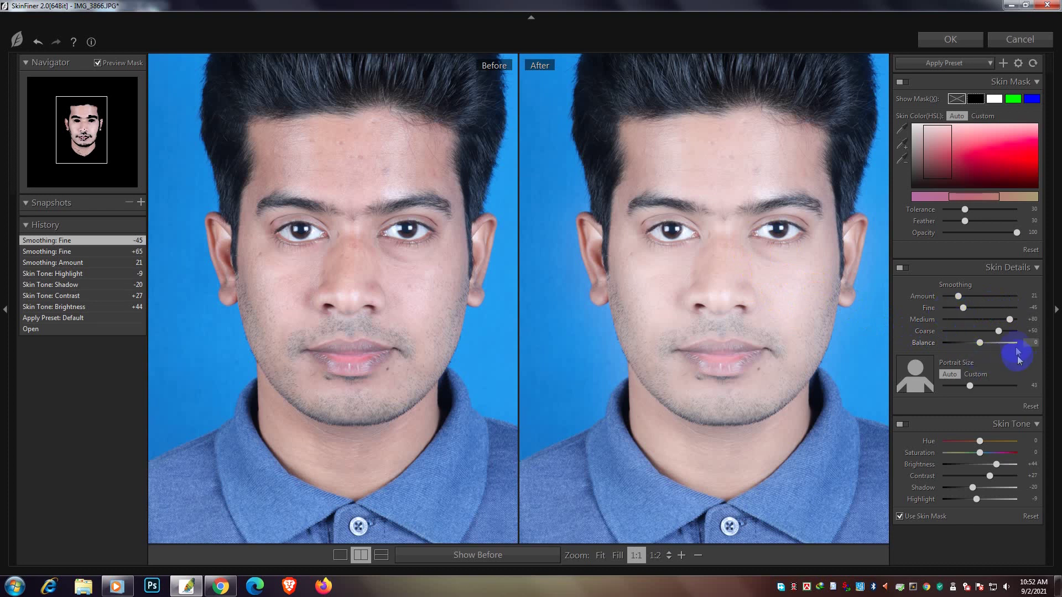
{"action": "left_click_drag", "start_coordinate": [1009, 320], "coordinate": [962, 337]}
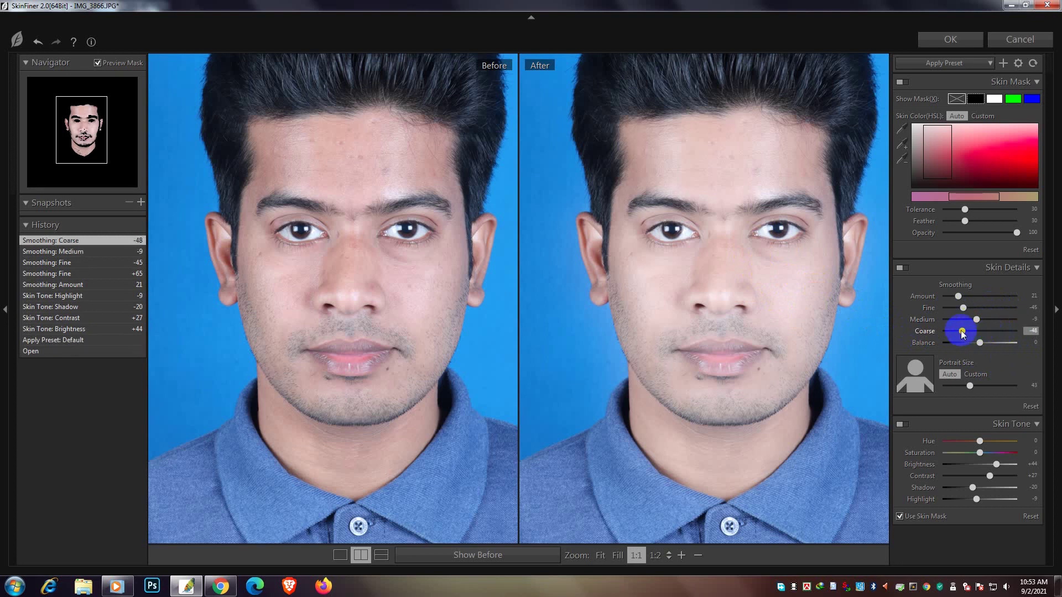
{"action": "left_click_drag", "start_coordinate": [978, 343], "coordinate": [1004, 344]}
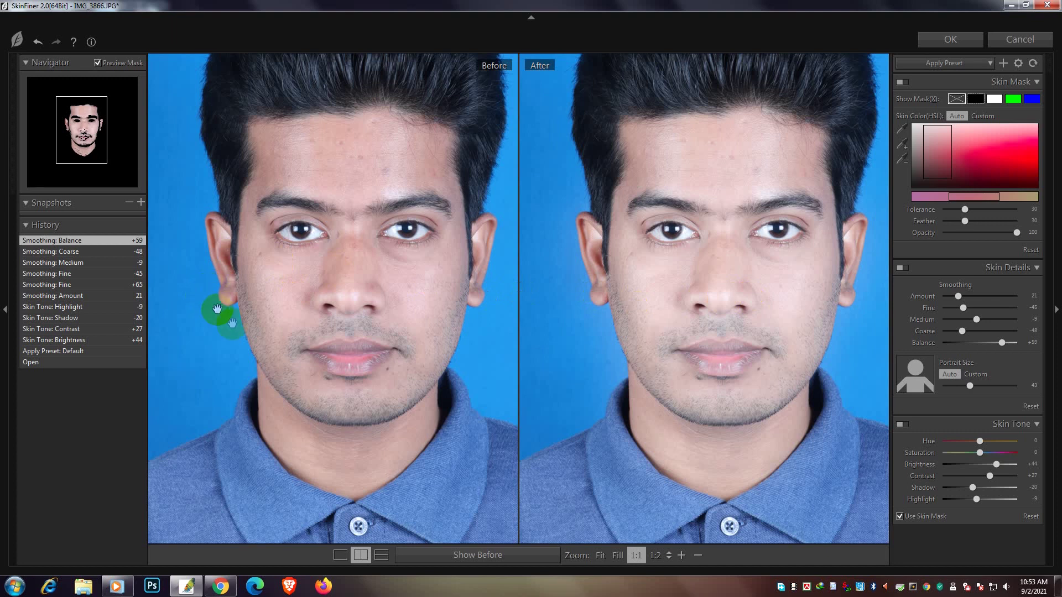
Step: Compare the retouched face with the original, disabling the skin mask adjustments and enabling them again
{"action": "left_click_drag", "start_coordinate": [695, 314], "coordinate": [645, 333]}
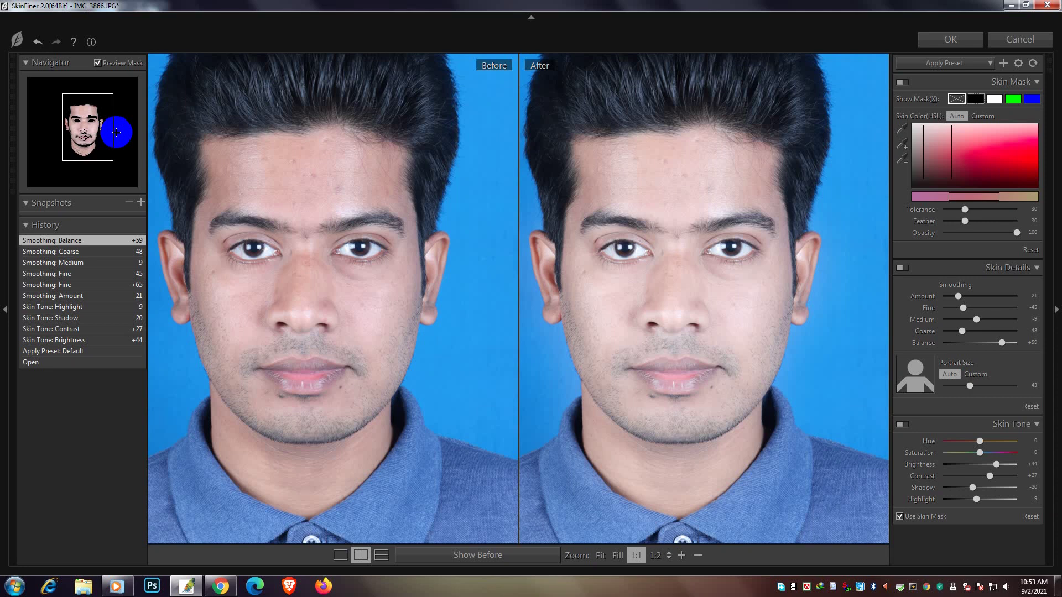
{"action": "left_click_drag", "start_coordinate": [54, 89], "coordinate": [78, 129]}
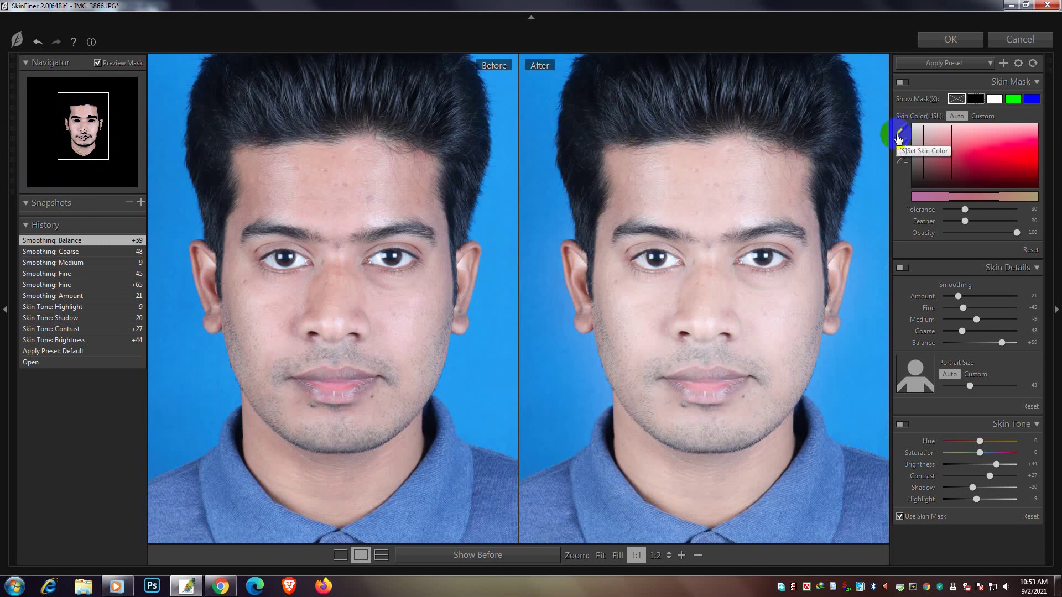
{"action": "left_click", "coordinate": [905, 83]}
{"action": "left_click_drag", "start_coordinate": [760, 303], "coordinate": [604, 326]}
{"action": "left_click_drag", "start_coordinate": [712, 327], "coordinate": [787, 327]}
{"action": "left_click", "coordinate": [903, 82]}
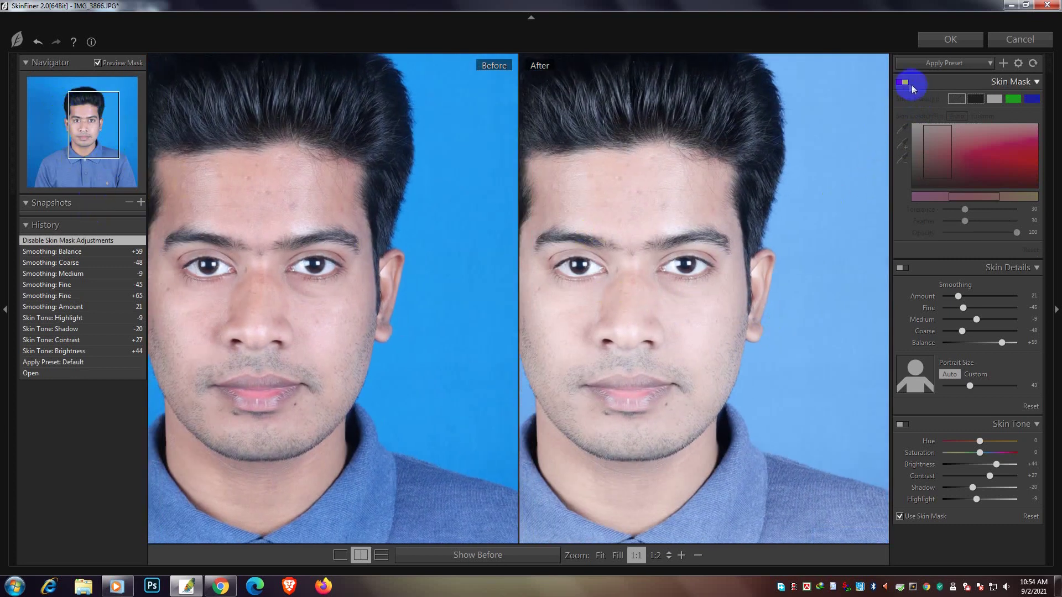
{"action": "left_click_drag", "start_coordinate": [672, 345], "coordinate": [749, 308]}
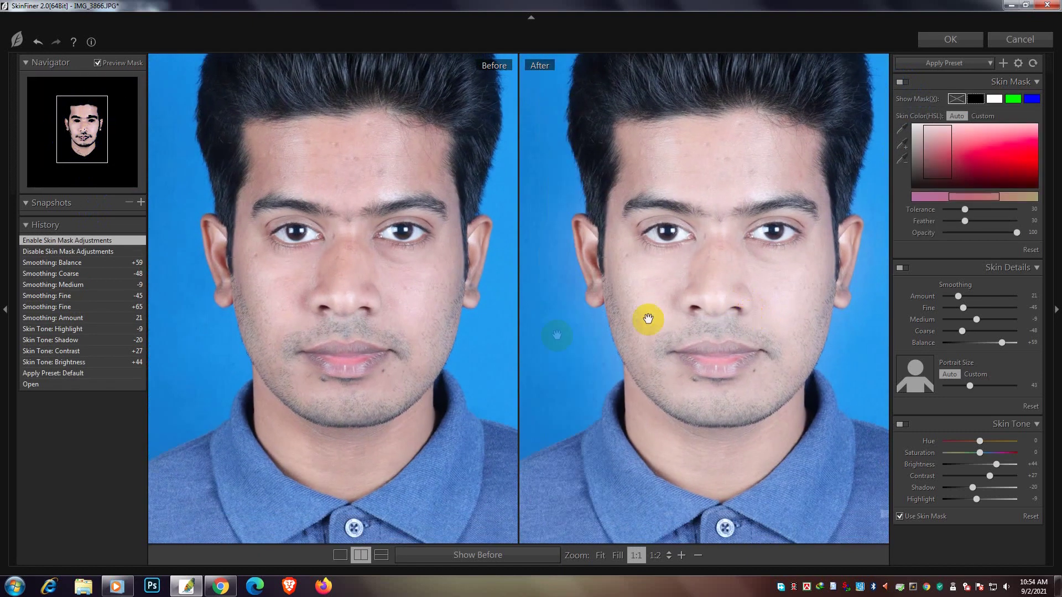
Step: Set the smoothing Amount to 69 and Fine to +67, and apply the SkinFiner filter to the photo
{"action": "left_click_drag", "start_coordinate": [956, 297], "coordinate": [1005, 307]}
{"action": "left_click", "coordinate": [971, 310]}
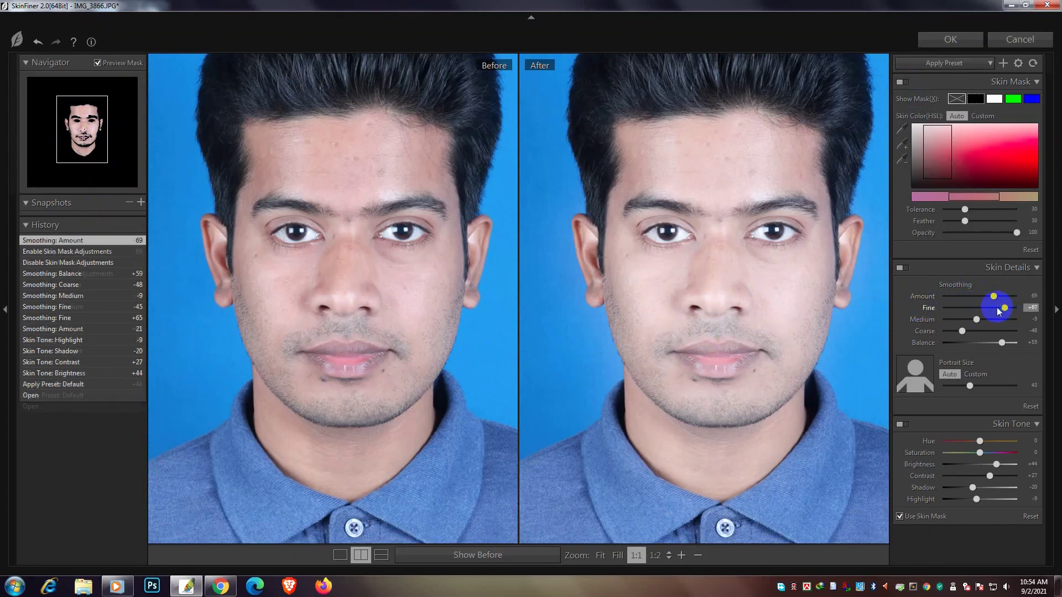
{"action": "left_click_drag", "start_coordinate": [764, 320], "coordinate": [736, 326]}
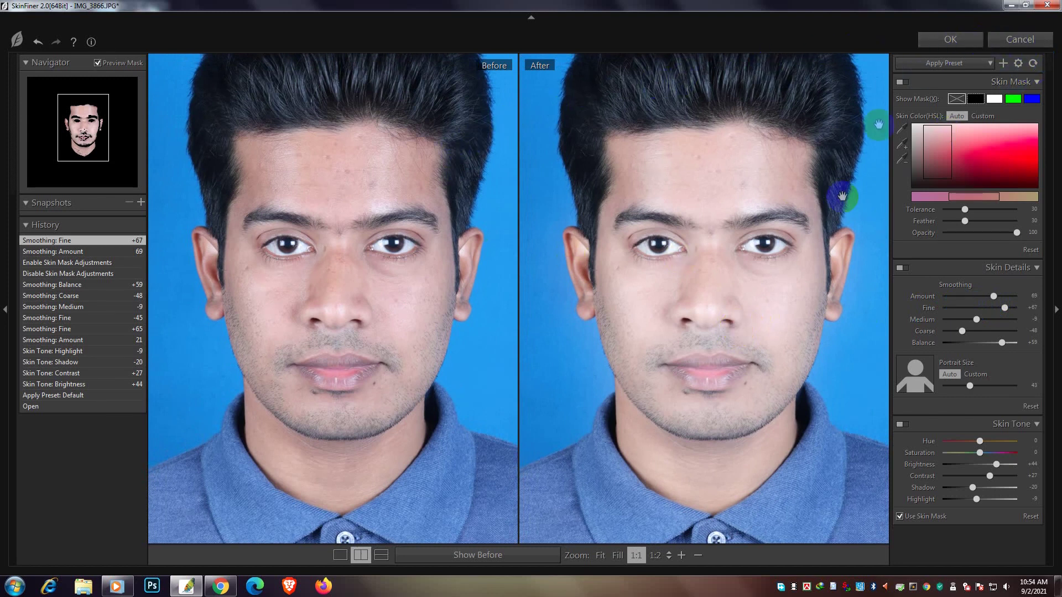
{"action": "left_click", "coordinate": [952, 40]}
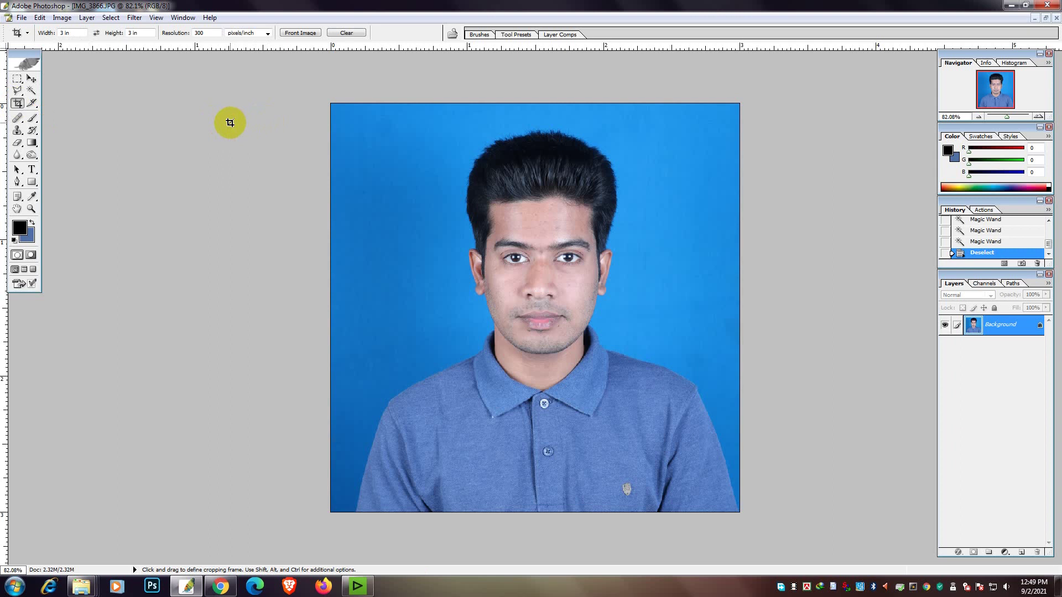
Step: Select the skin of the face and neck with the Magic Wand, adding each area to the selection
{"action": "left_click", "coordinate": [32, 92]}
{"action": "left_click", "coordinate": [557, 218]}
{"action": "left_click", "coordinate": [512, 225]}
{"action": "left_click", "coordinate": [512, 294]}
{"action": "left_click", "coordinate": [556, 369]}
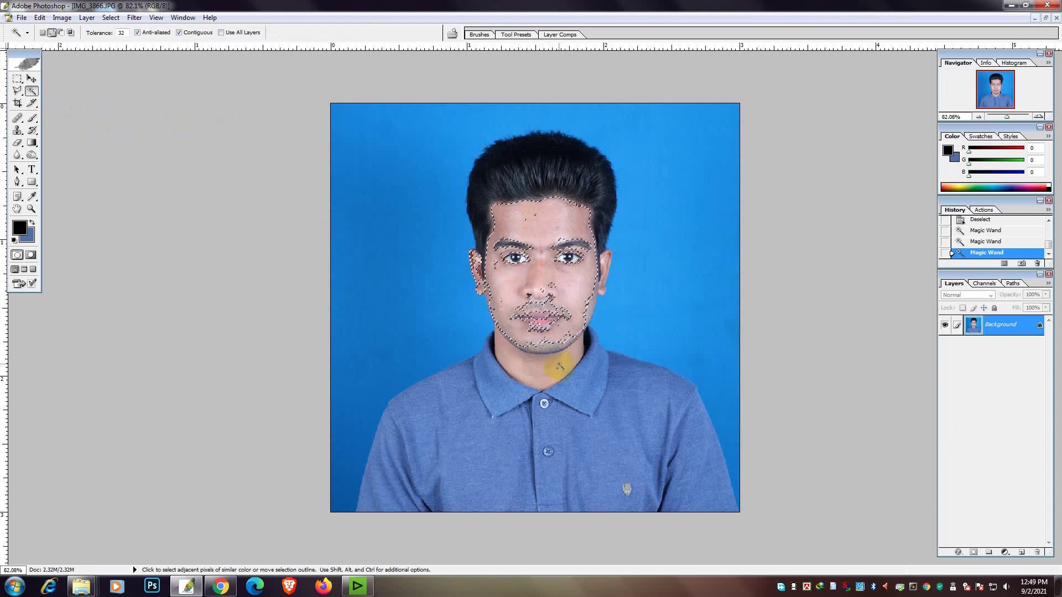
{"action": "left_click", "coordinate": [587, 306]}
Step: Preview the default SkinFiner retouch on the selected face and neck at 1:1, and close the filter without applying it
{"action": "left_click", "coordinate": [141, 17]}
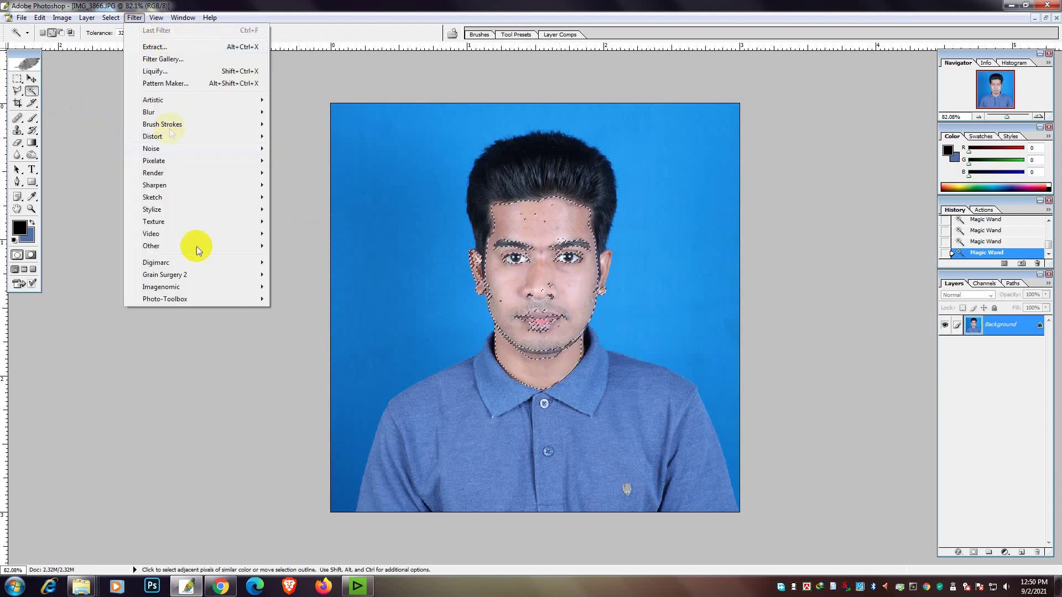
{"action": "mouse_move", "coordinate": [208, 296]}
{"action": "left_click", "coordinate": [308, 299]}
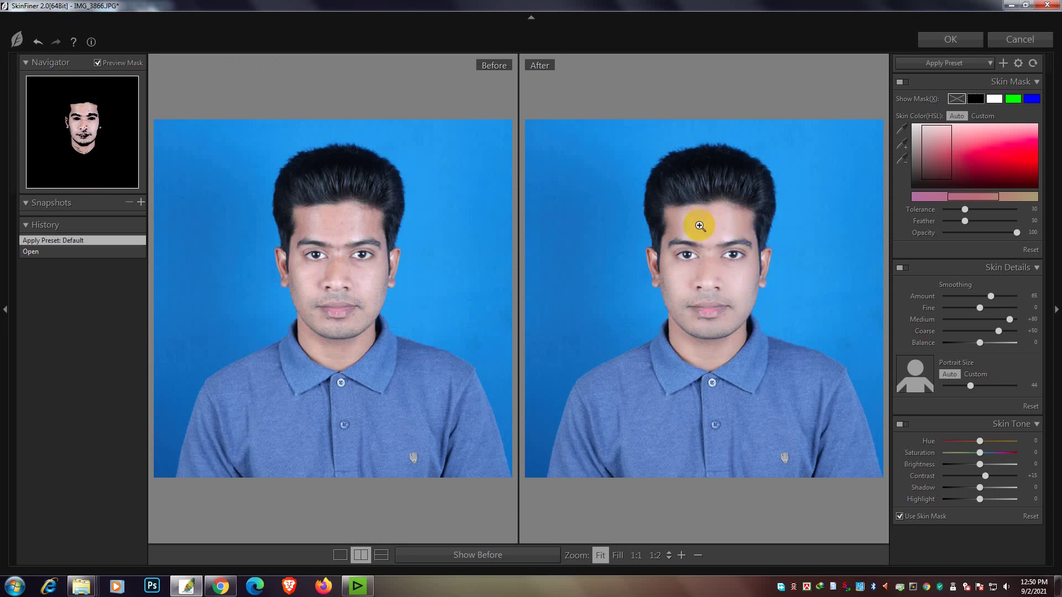
{"action": "left_click", "coordinate": [361, 280]}
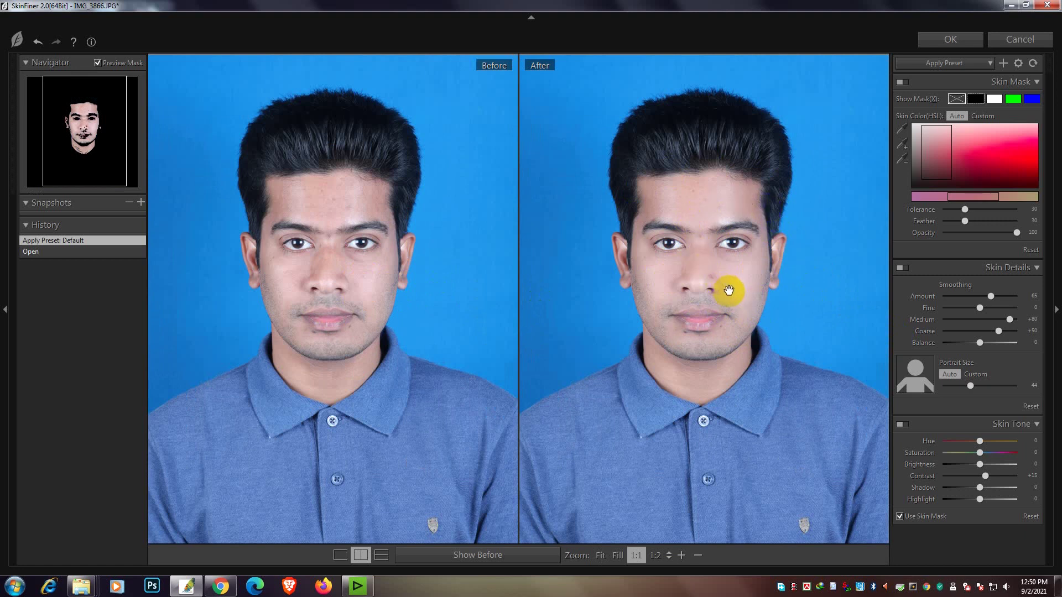
{"action": "left_click", "coordinate": [1020, 39]}
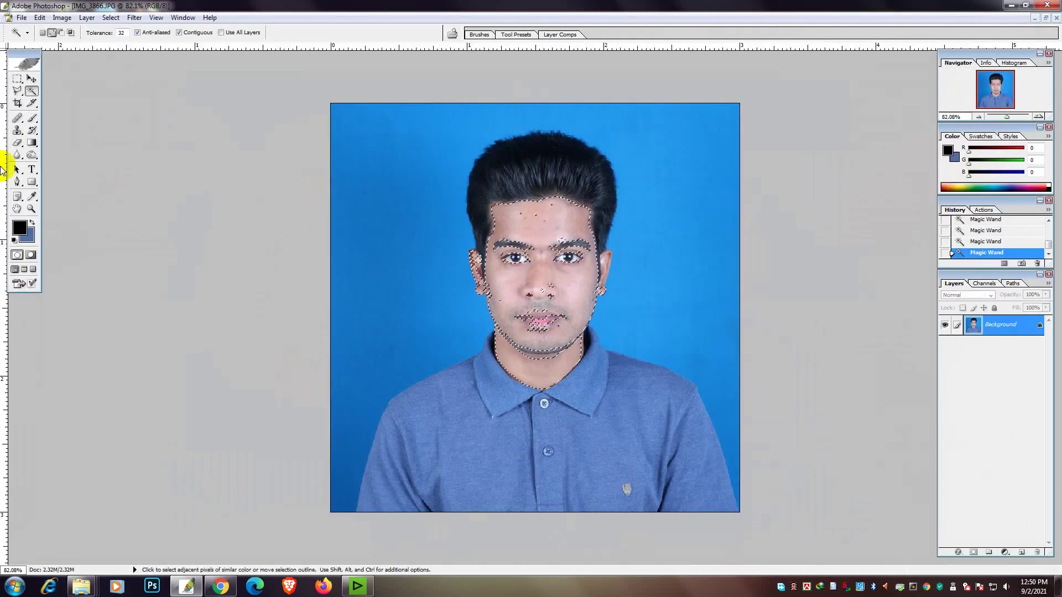
Step: Deselect the skin areas and draw an elliptical marquee selection across the middle of the forehead
{"action": "left_click", "coordinate": [17, 103]}
{"action": "left_click", "coordinate": [178, 127]}
{"action": "left_click", "coordinate": [17, 79]}
{"action": "left_click", "coordinate": [59, 89]}
{"action": "left_click_drag", "start_coordinate": [511, 209], "coordinate": [572, 236]}
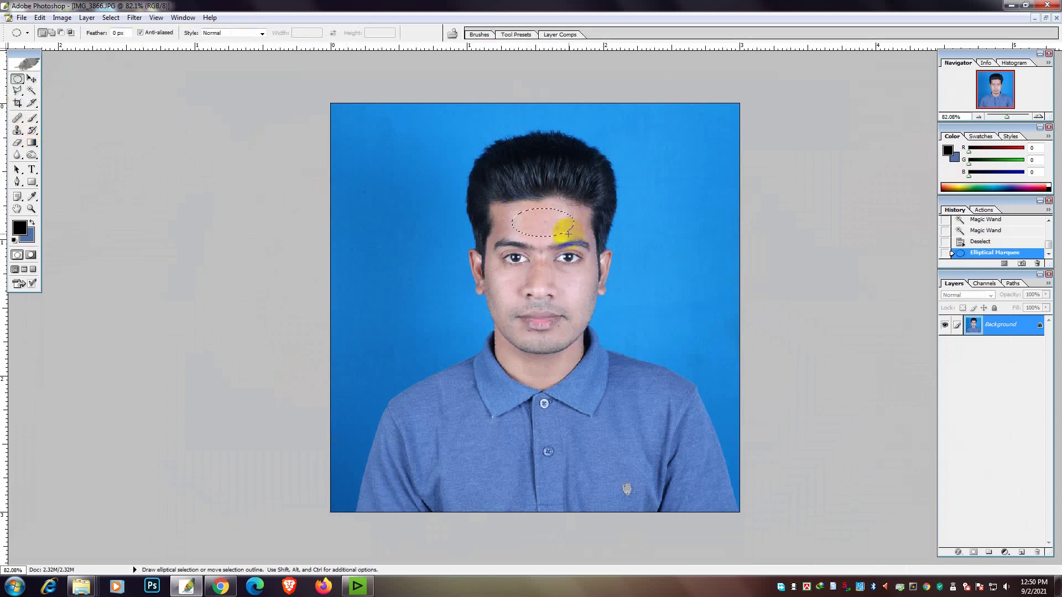
Step: Try SkinFiner on the forehead selection with smoothing Amount 100 and Brightness +40, and cancel the filter
{"action": "left_click", "coordinate": [135, 18]}
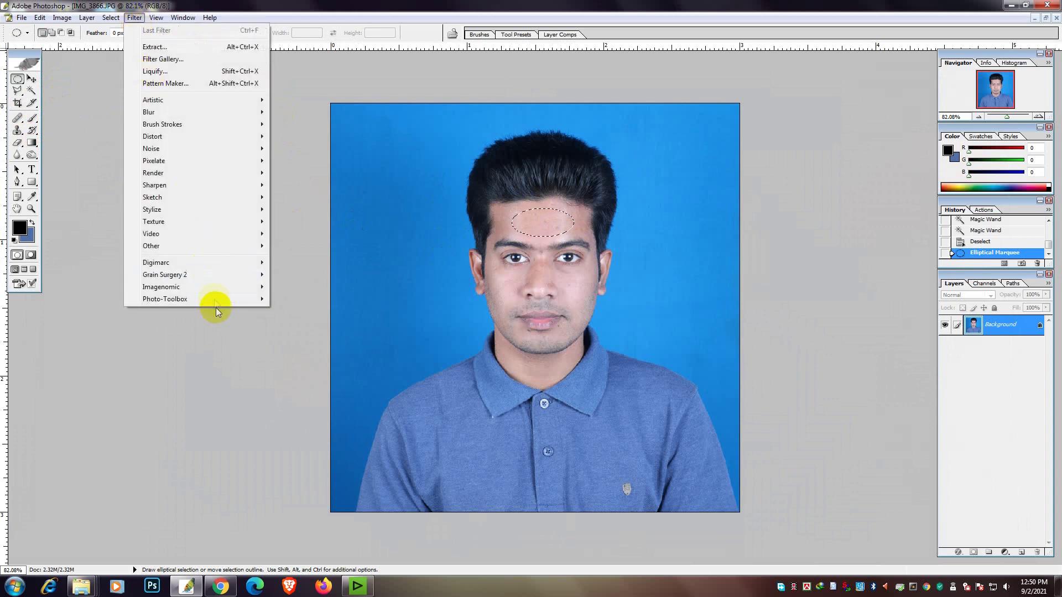
{"action": "mouse_move", "coordinate": [249, 292]}
{"action": "left_click", "coordinate": [301, 297]}
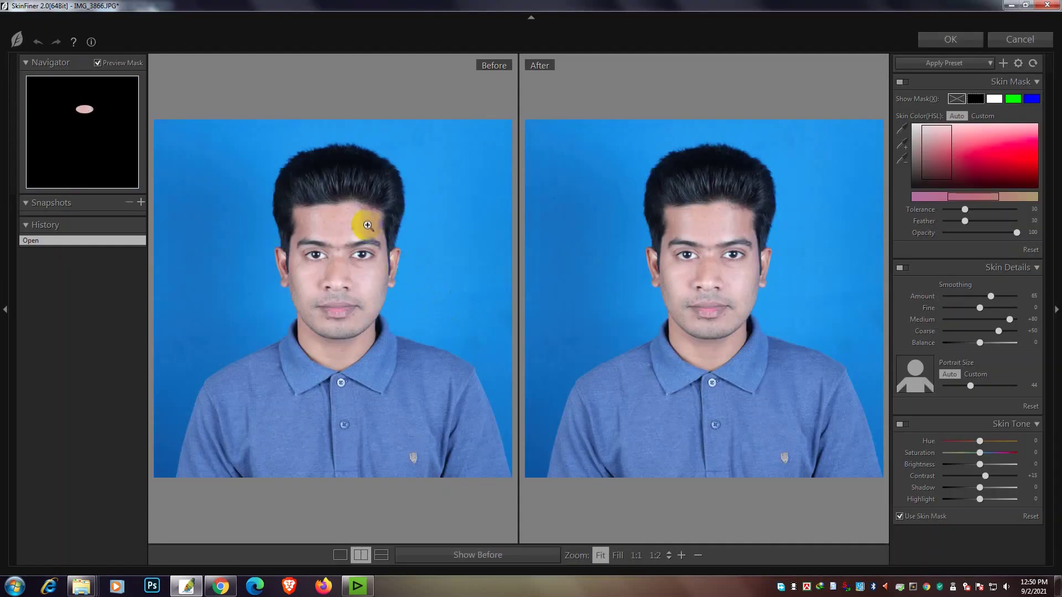
{"action": "left_click", "coordinate": [368, 225]}
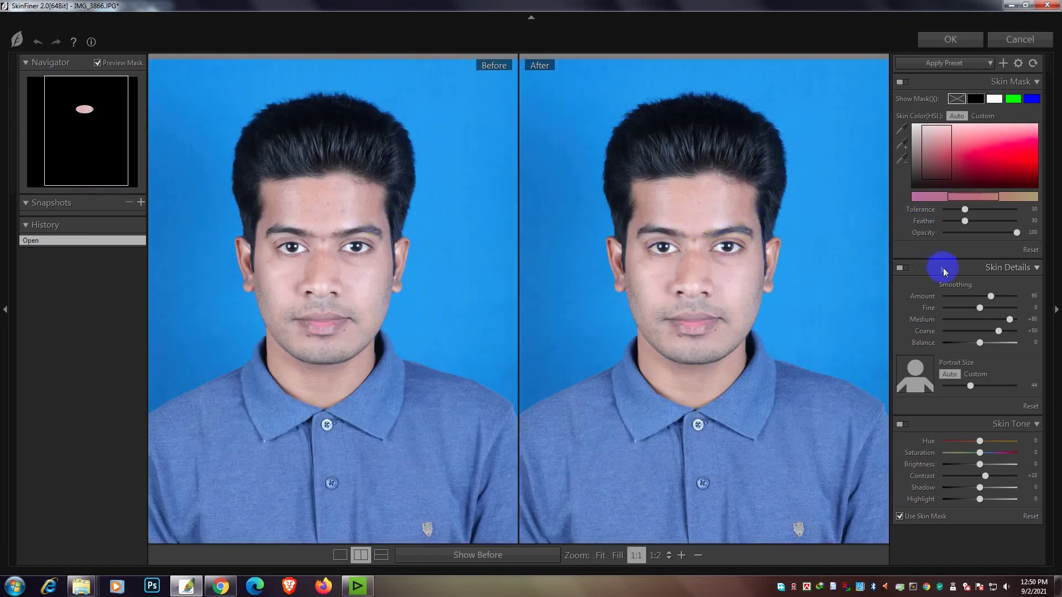
{"action": "left_click_drag", "start_coordinate": [991, 296], "coordinate": [1017, 296]}
{"action": "mouse_move", "coordinate": [979, 464]}
{"action": "left_mouse_down"}
{"action": "mouse_move", "coordinate": [1014, 465]}
{"action": "mouse_move", "coordinate": [994, 466]}
{"action": "left_mouse_up"}
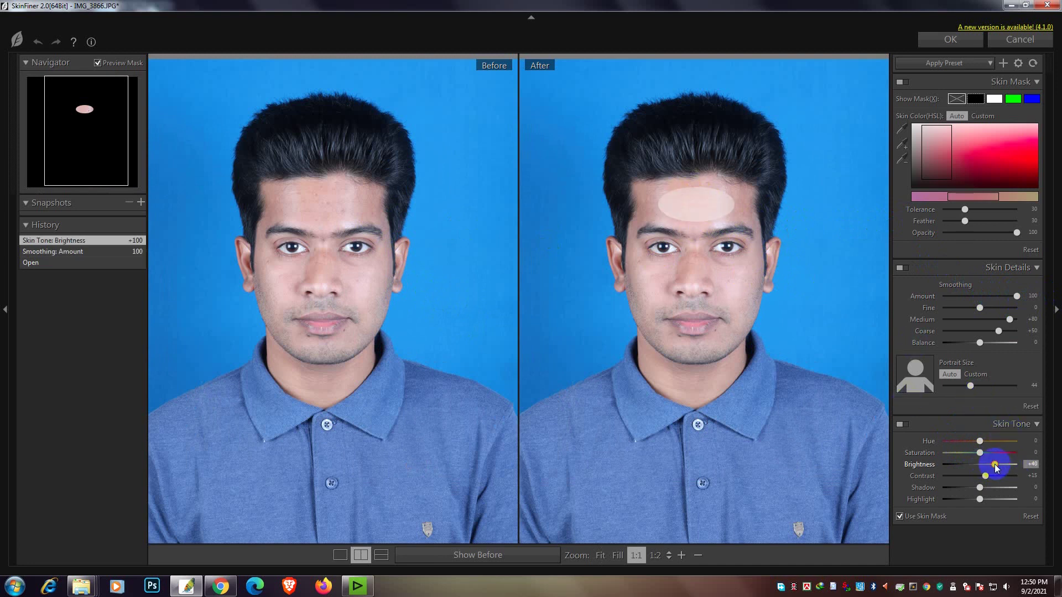
{"action": "left_click", "coordinate": [1009, 46]}
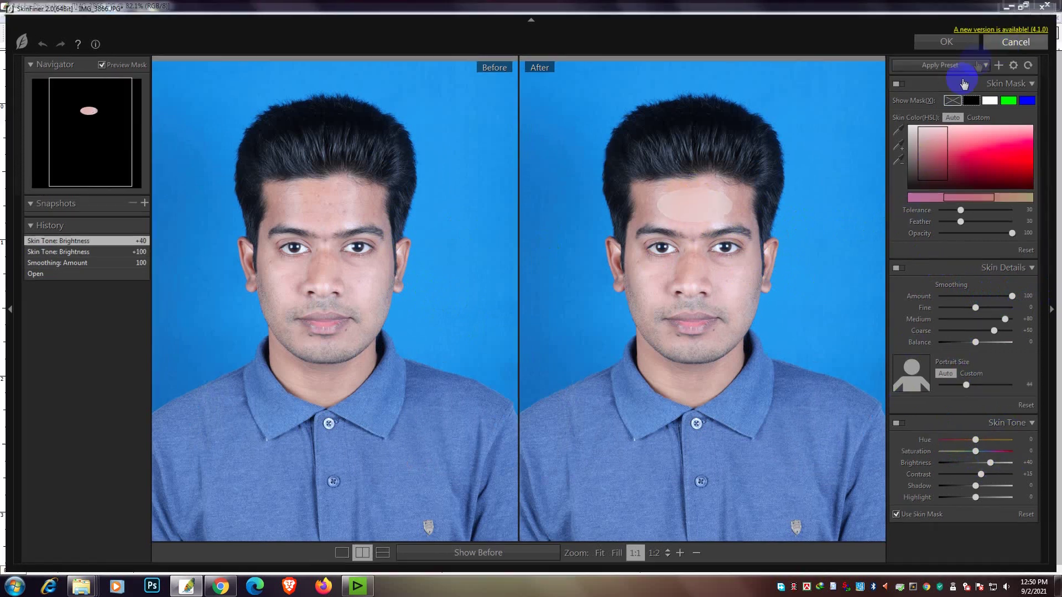